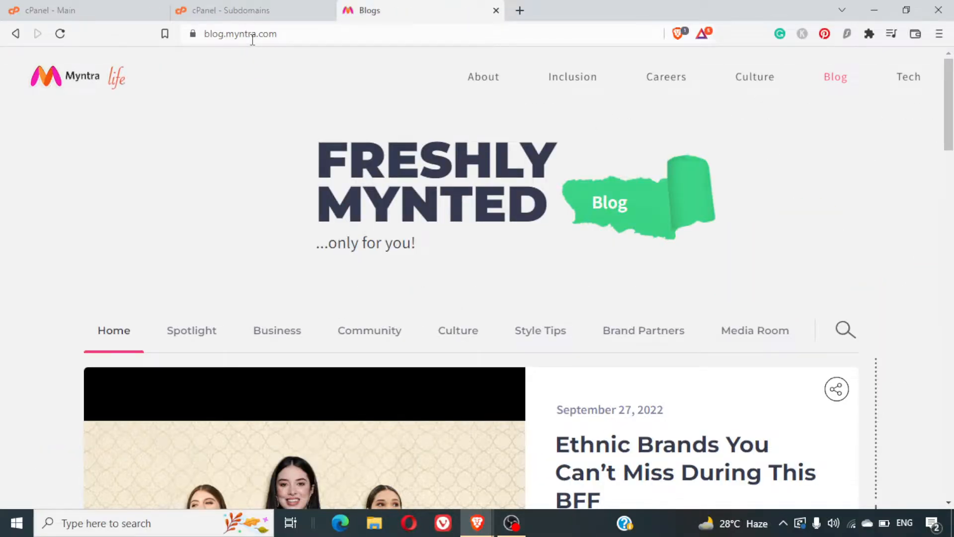
Step: Switch from the Myntra blog to the cPanel main dashboard tab
click(59, 7)
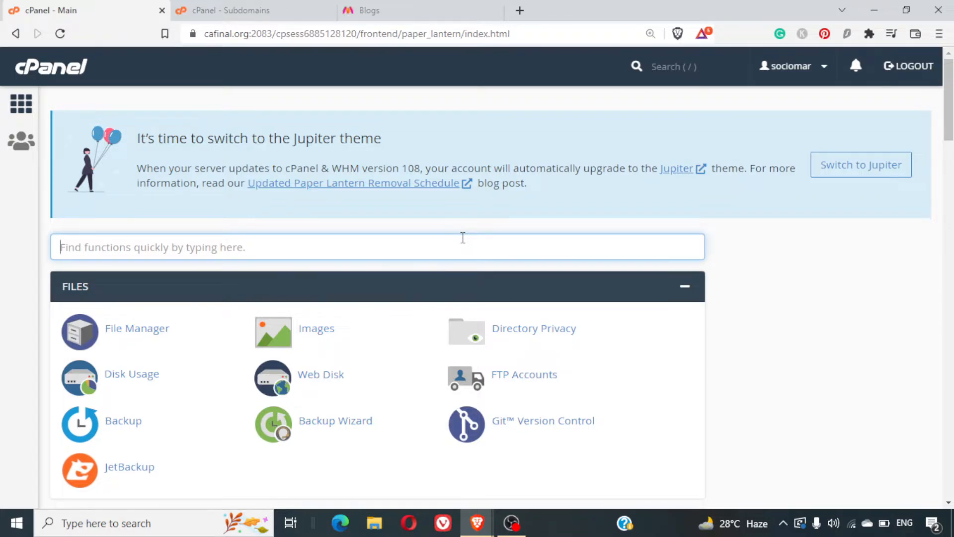
Step: Search cPanel for 'sub' and bring up the Subdomains page in its own tab
text(sub)
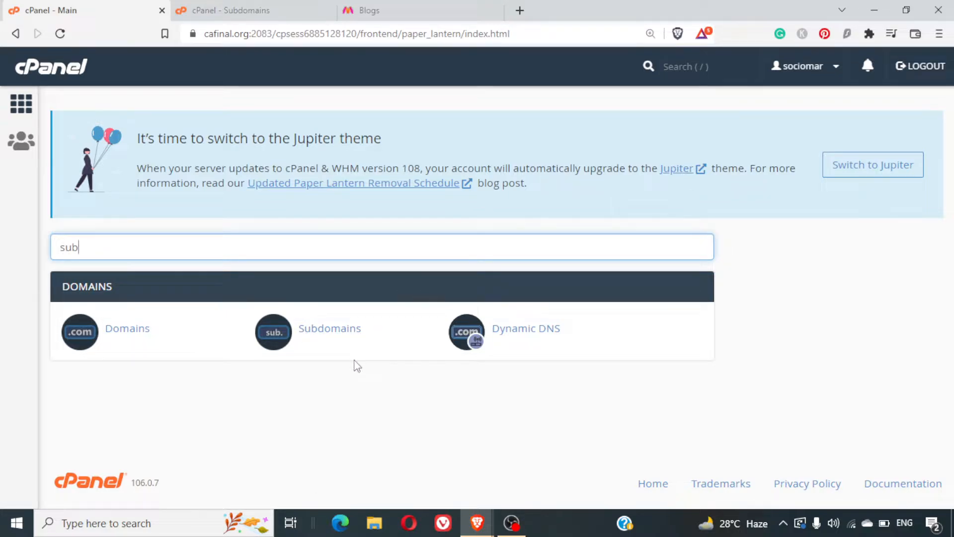
right_click(338, 332)
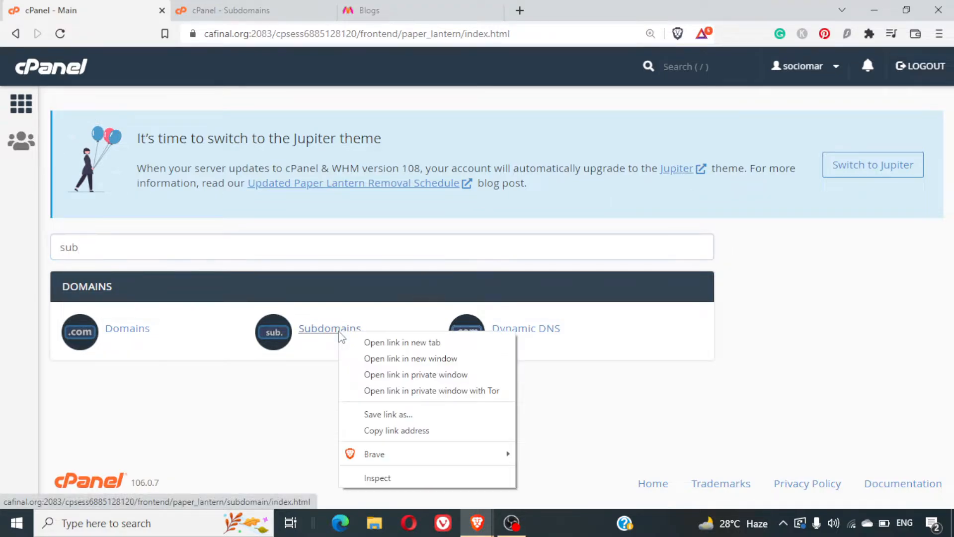
click(249, 6)
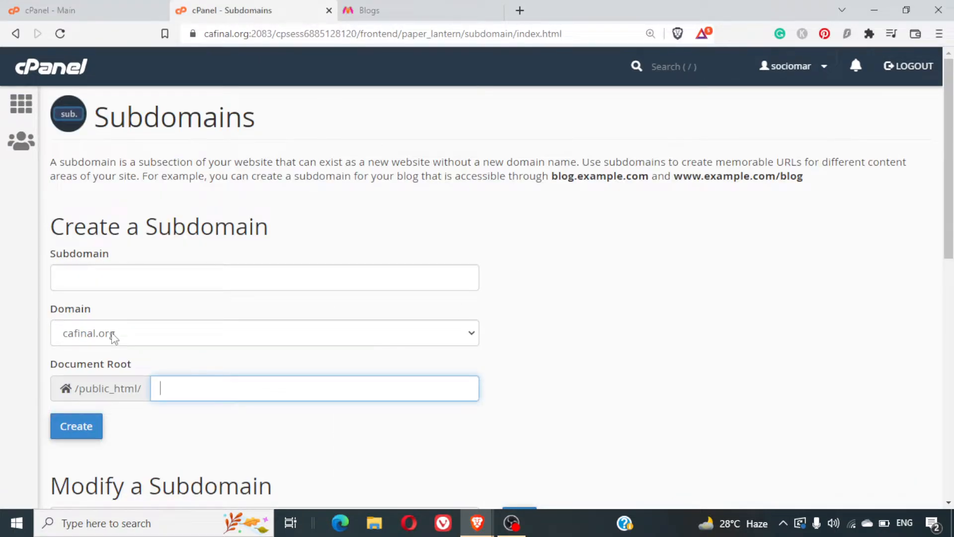
Step: Enter subdomain 'blog' on cafinal.org with document root main/cafinal.org/blog
click(247, 270)
text(blog)
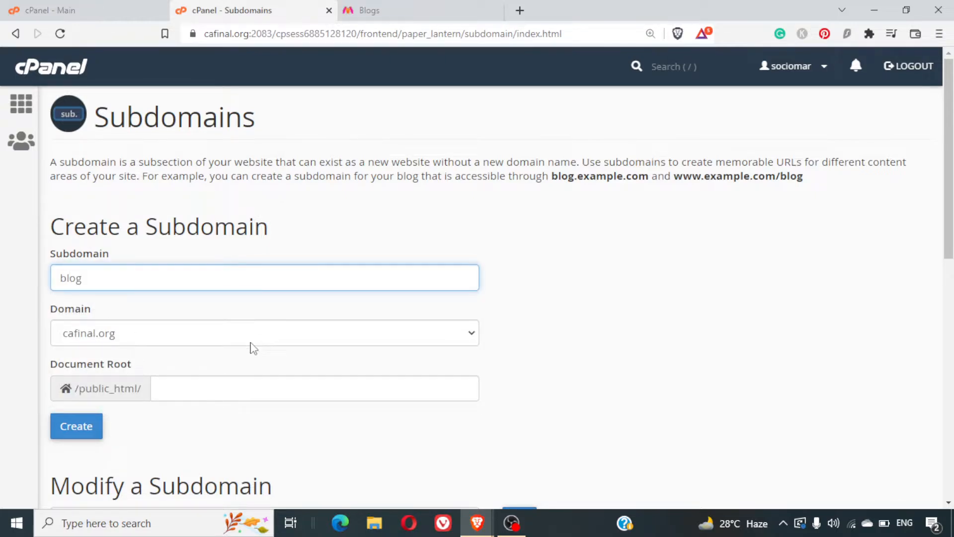
text(.)
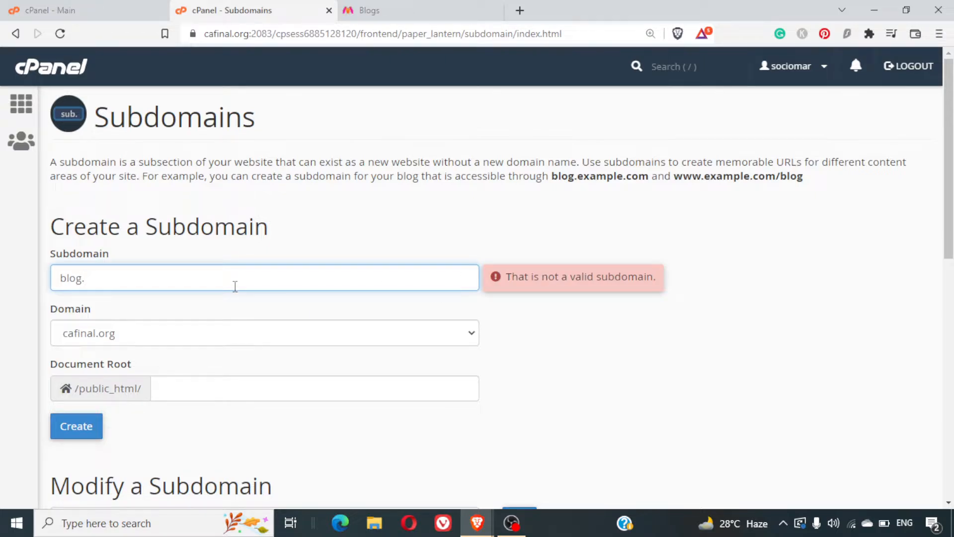
key(BackSpace)
click(277, 385)
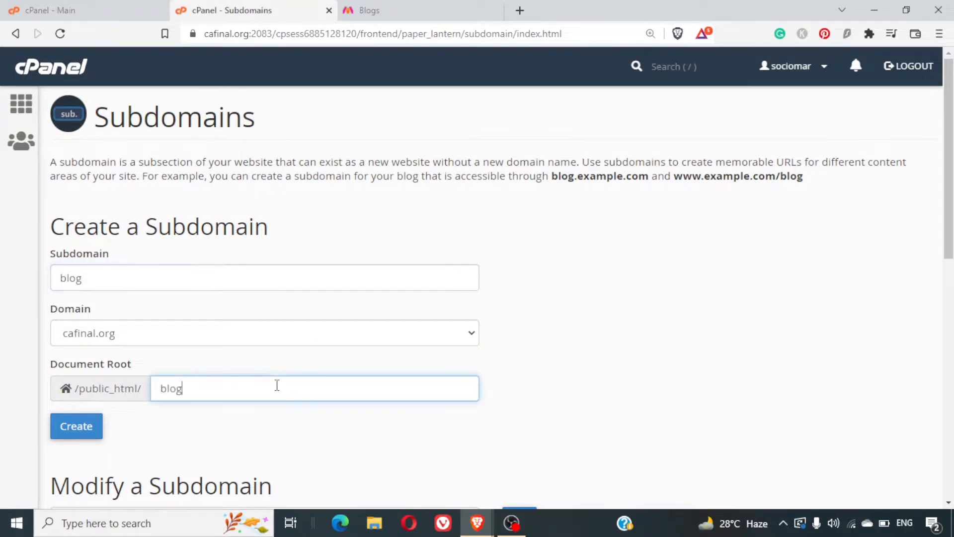
key(ctrl+a)
text(main/cafina)
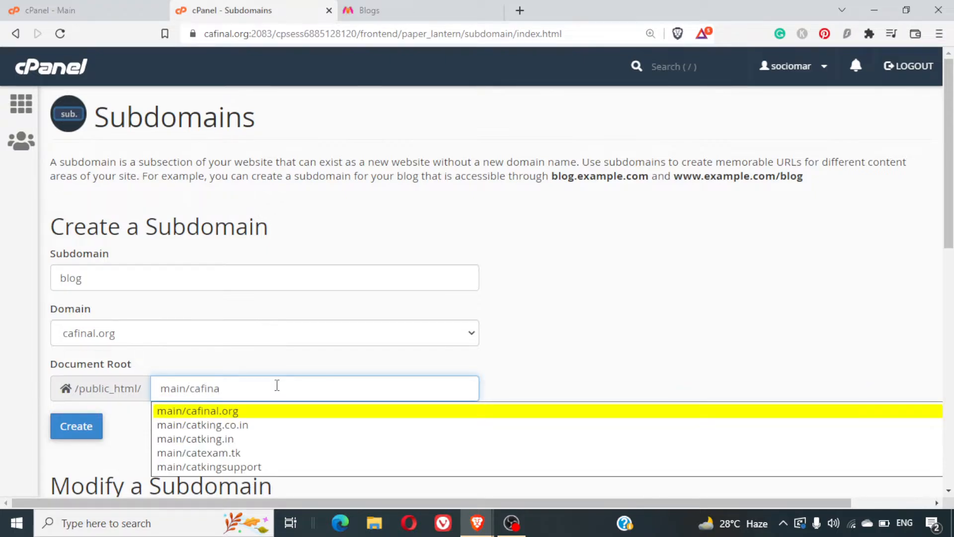
text(l.org/blog)
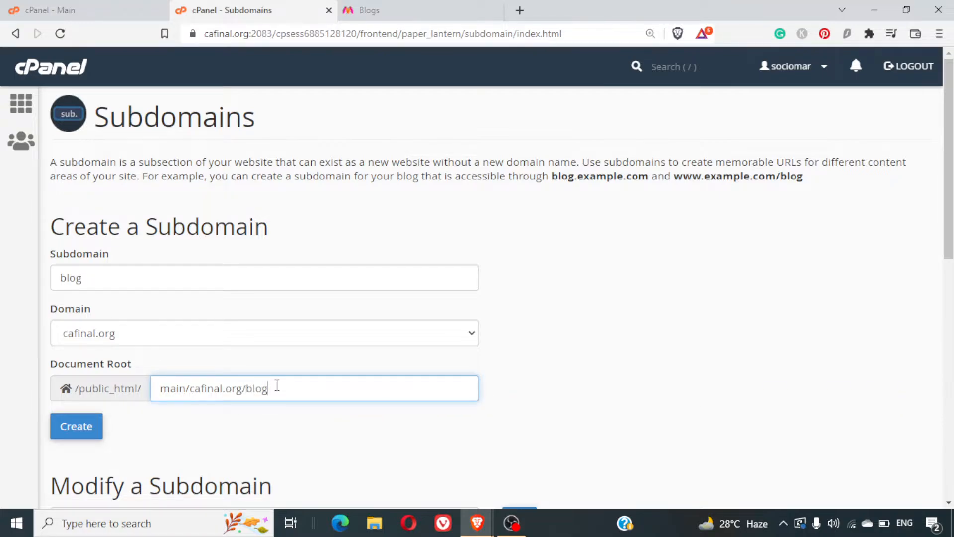
click(613, 390)
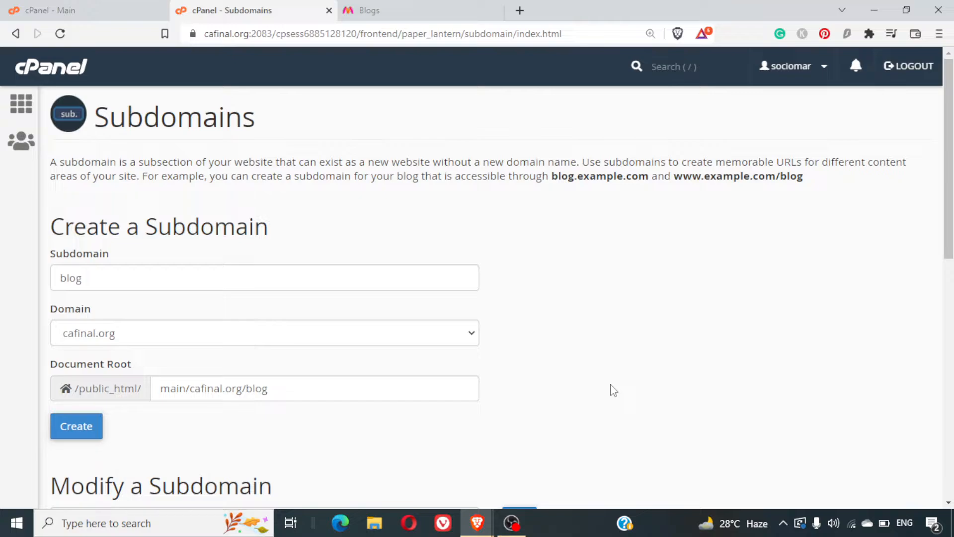
Step: Create the blog subdomain, copy blog.cafinal.org from the confirmation and paste it into a new tab
click(89, 432)
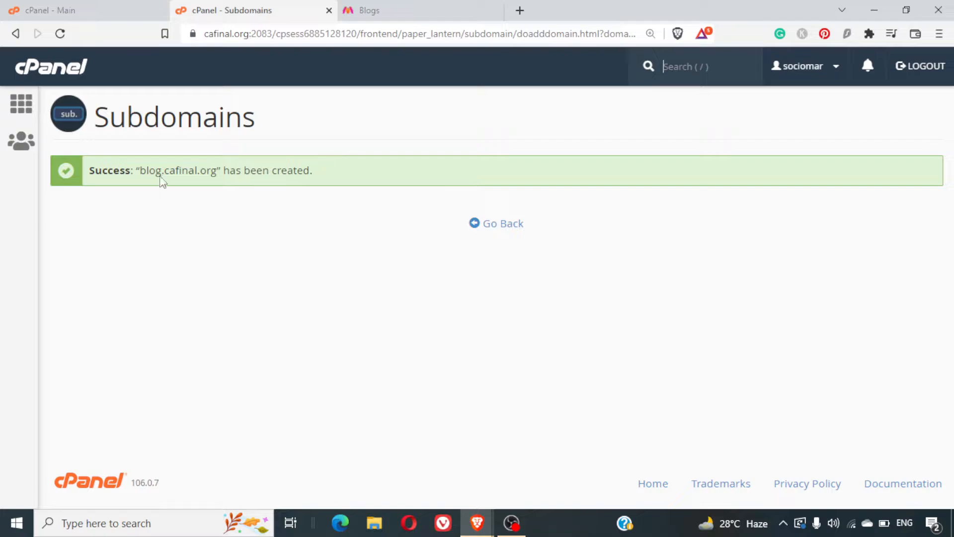
triple_click(180, 169)
click(180, 168)
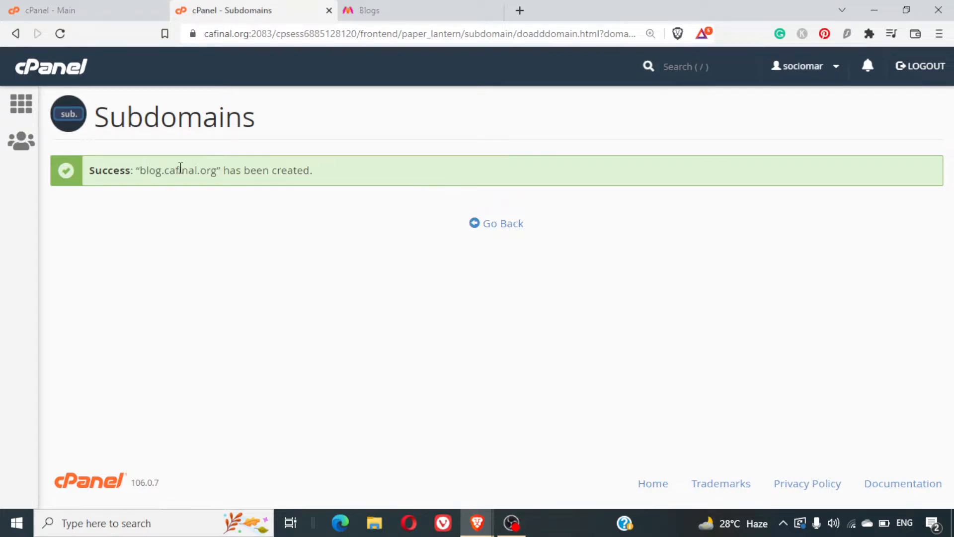
drag(143, 172, 218, 172)
key(ctrl+c)
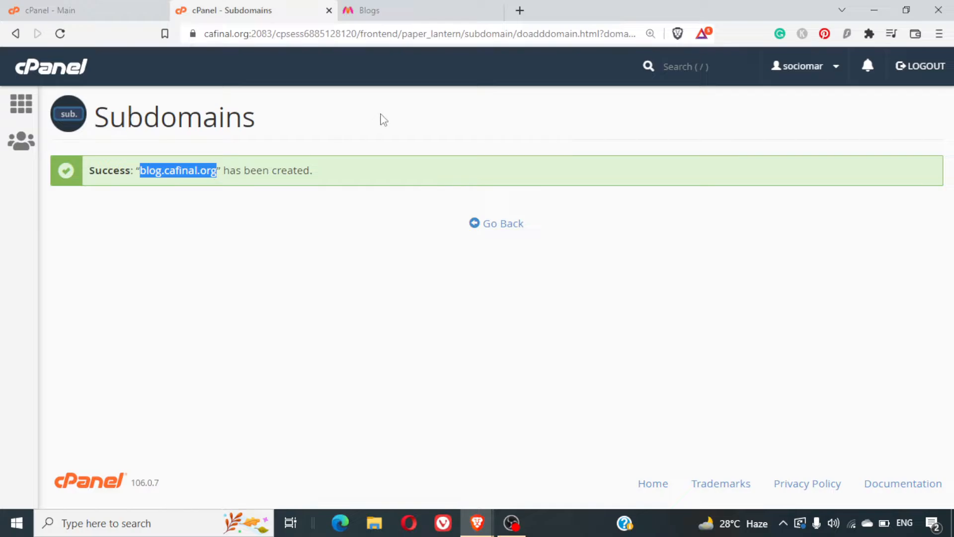
click(522, 11)
key(ctrl+v)
Step: Load blog.cafinal.org, then try blog2.cafinal.org, which fails with a DNS error
key(Return)
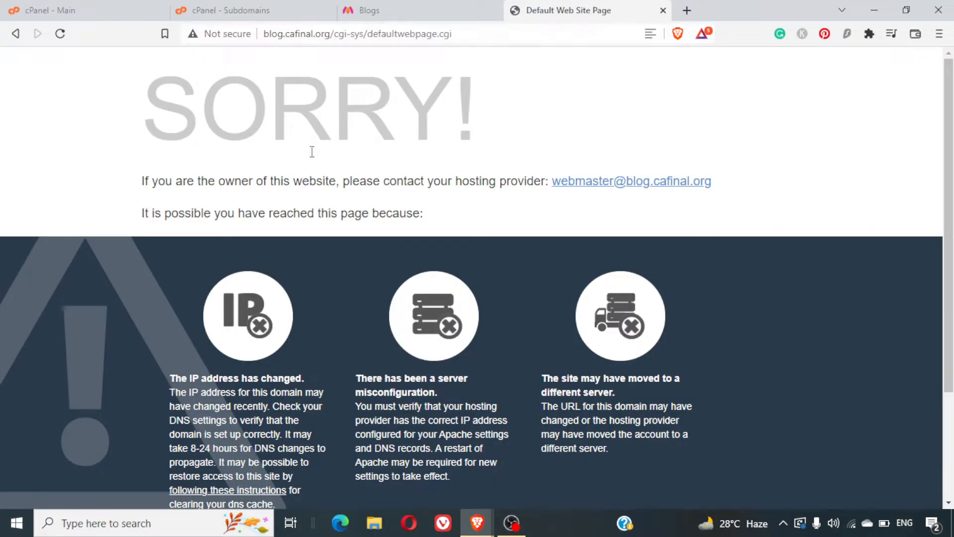
scroll(351, 260, down, 3)
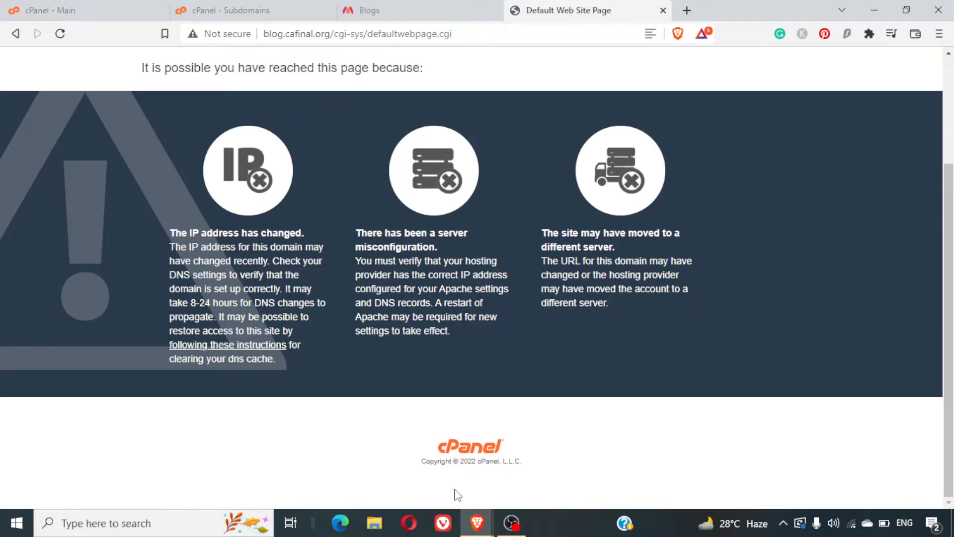
scroll(514, 350, up, 3)
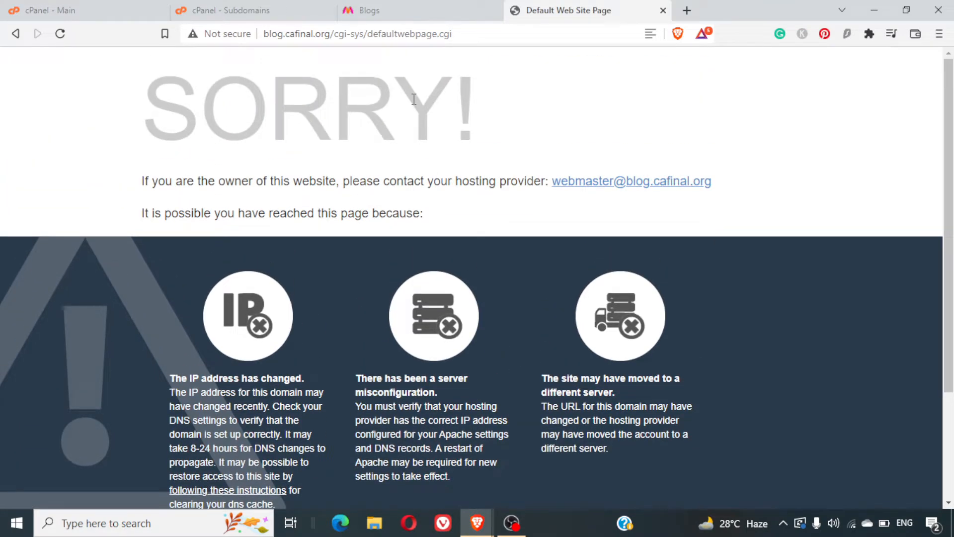
double_click(273, 33)
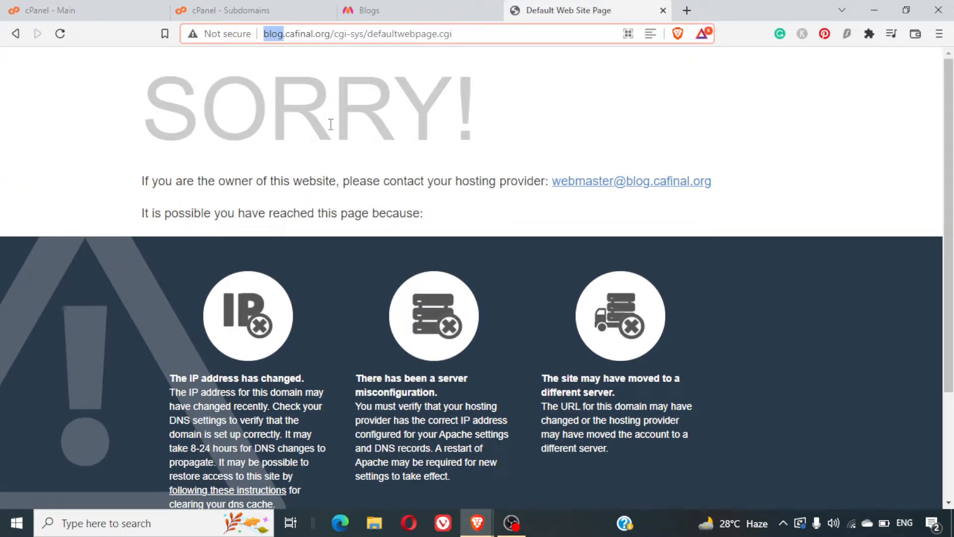
text(blog2)
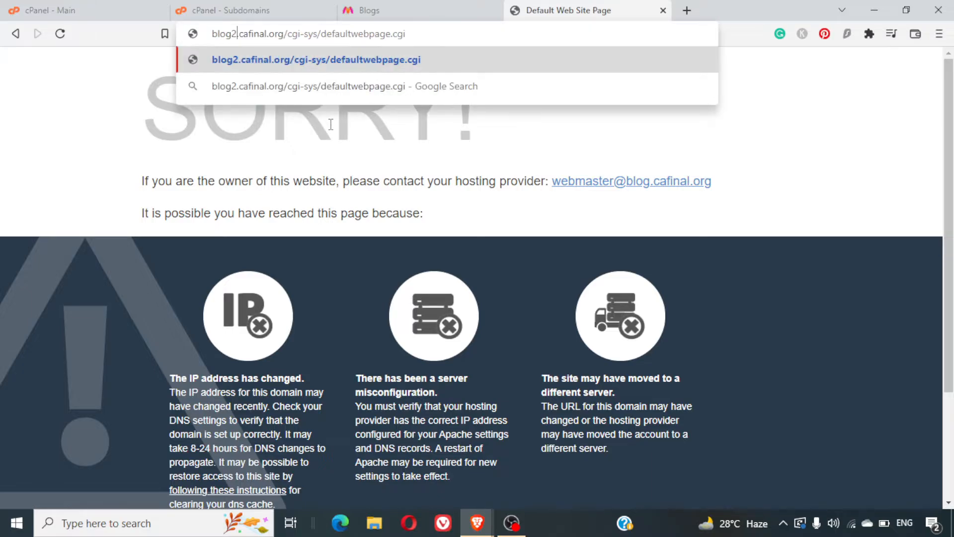
key(Return)
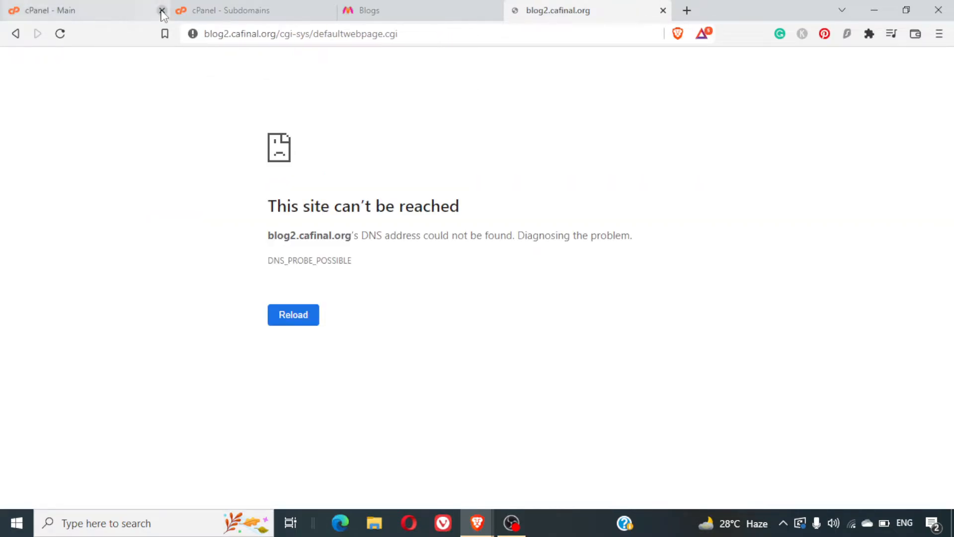
triple_click(364, 242)
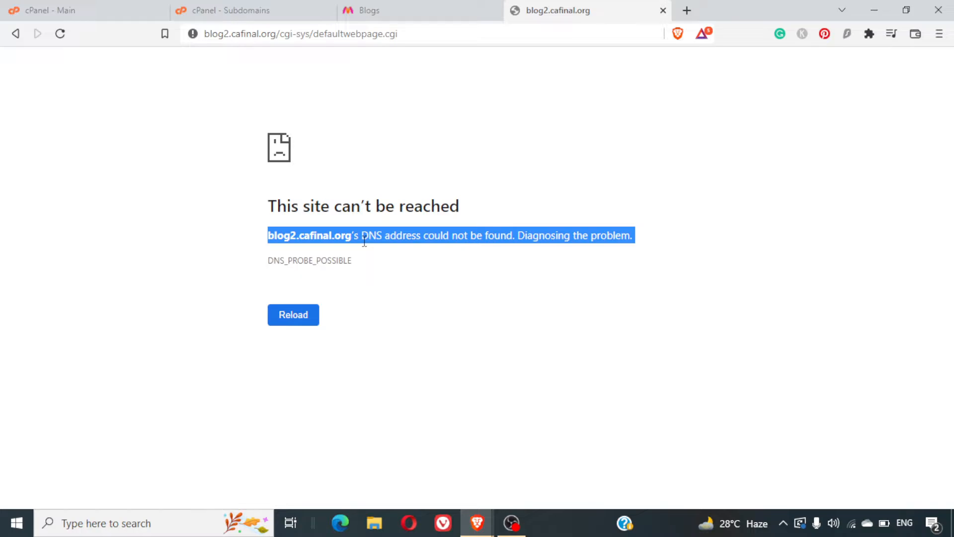
Step: Check the Myntra blog and Subdomains tabs before returning to the error page
click(379, 10)
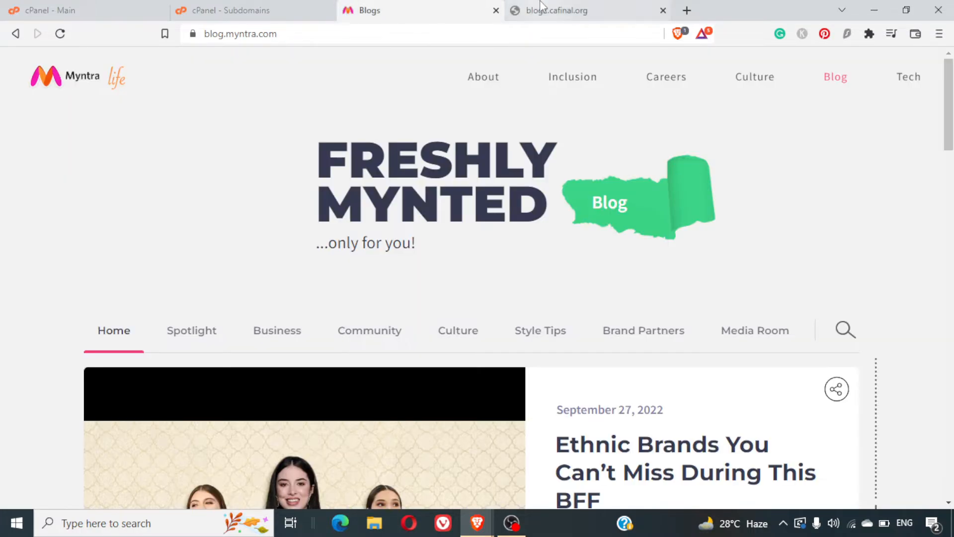
click(541, 7)
click(288, 6)
click(529, 15)
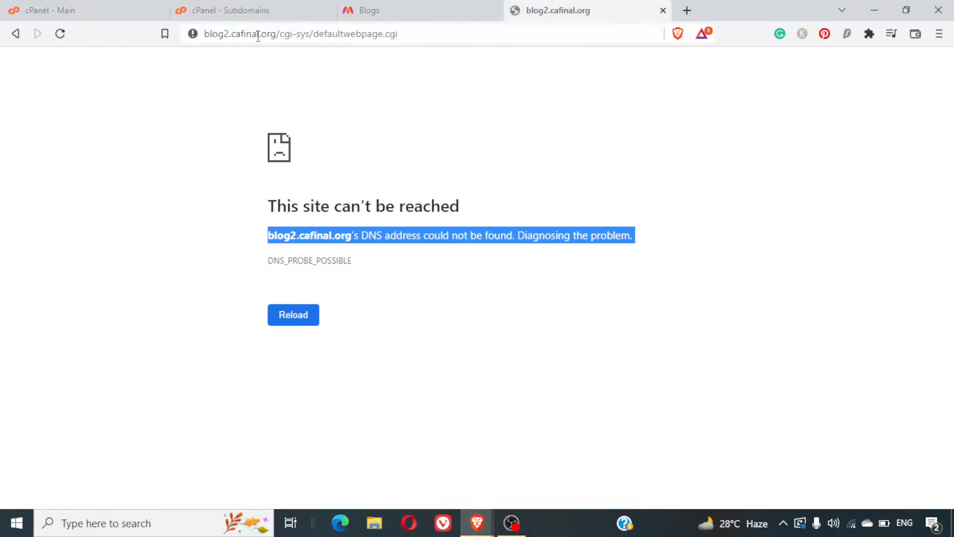
Step: Correct the address back to blog.cafinal.org and load its 403 Forbidden page
click(229, 34)
key(ctrl+a)
key(Home)
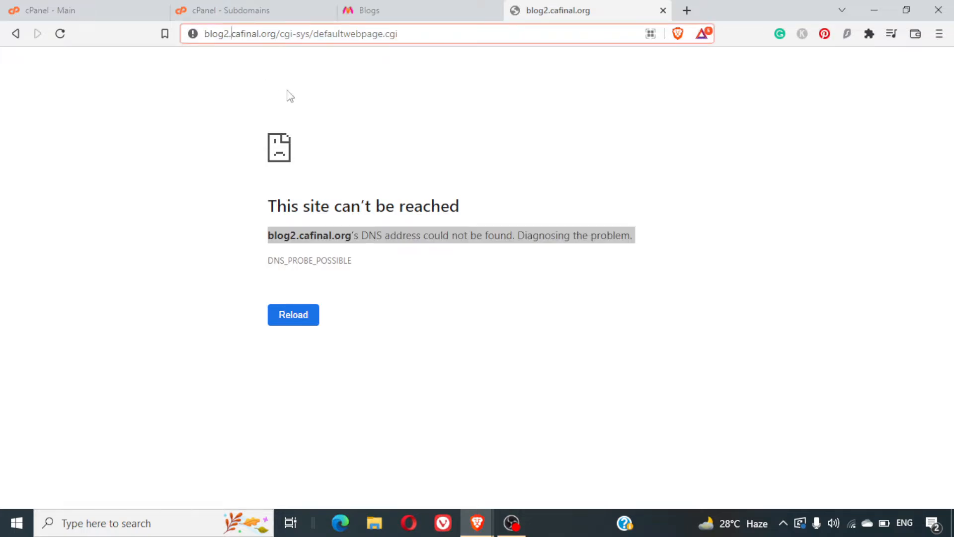
key(BackSpace)
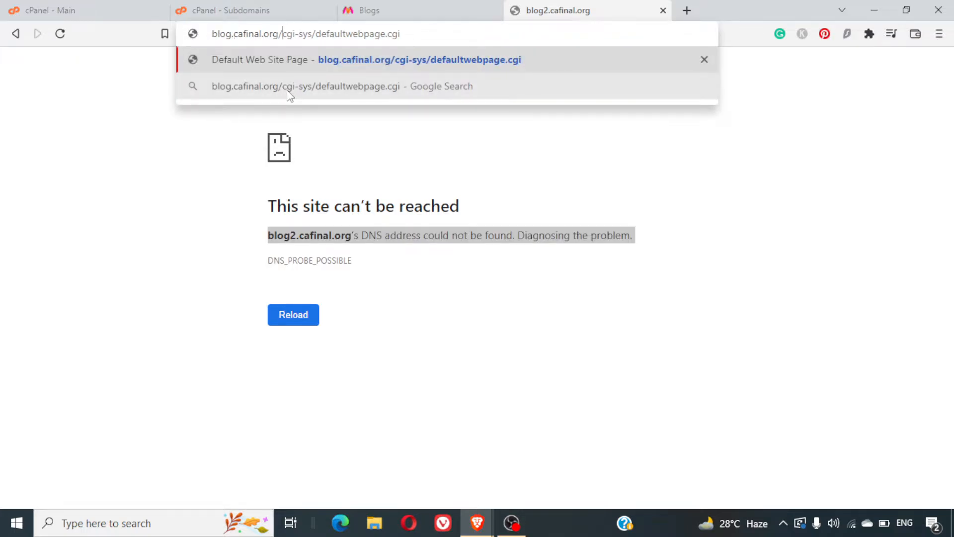
key(shift+End)
key(Delete)
key(Return)
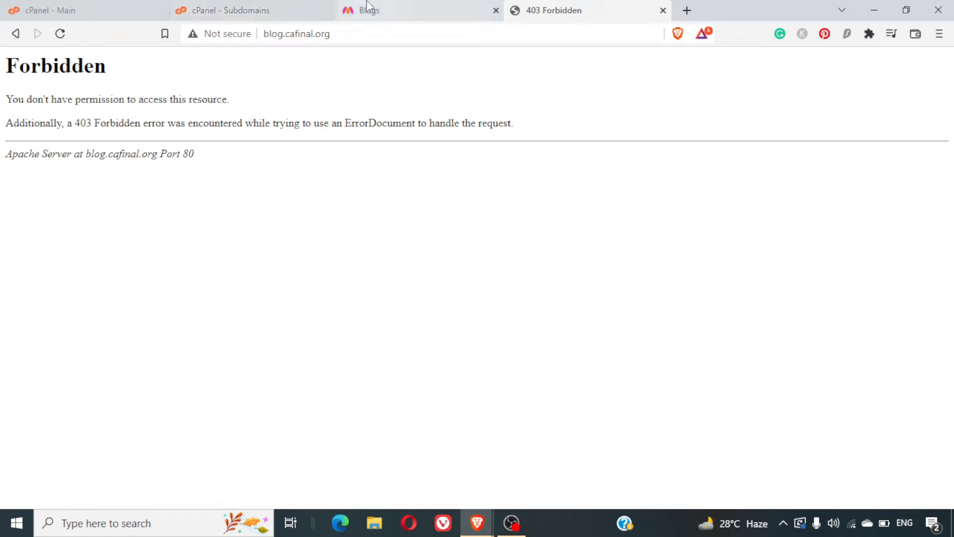
Step: Search the cPanel dashboard for 'soft' and open WordPress Manager by Softaculous
click(114, 7)
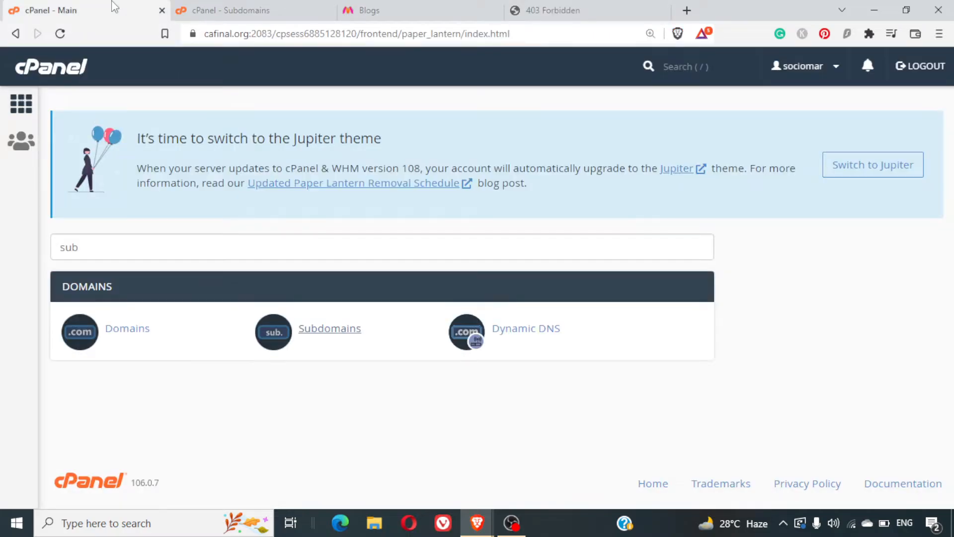
double_click(316, 246)
text(soft)
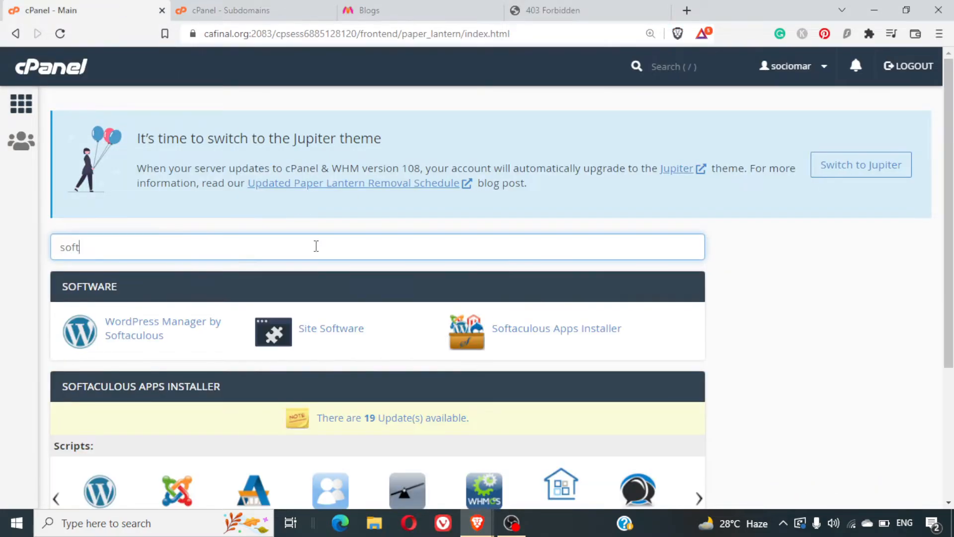
click(168, 338)
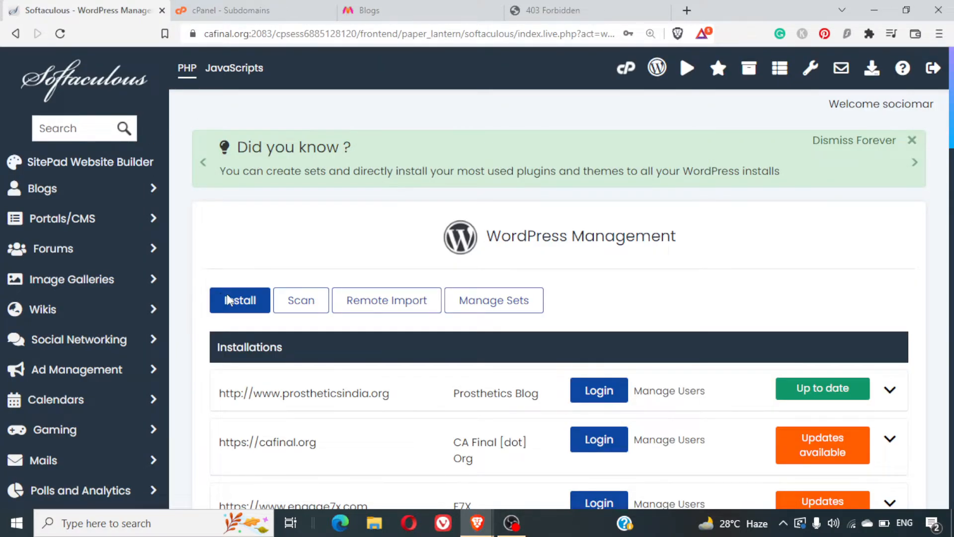
Step: Start a new WordPress install and review the Software Setup form for blog.cafinal.org
click(240, 301)
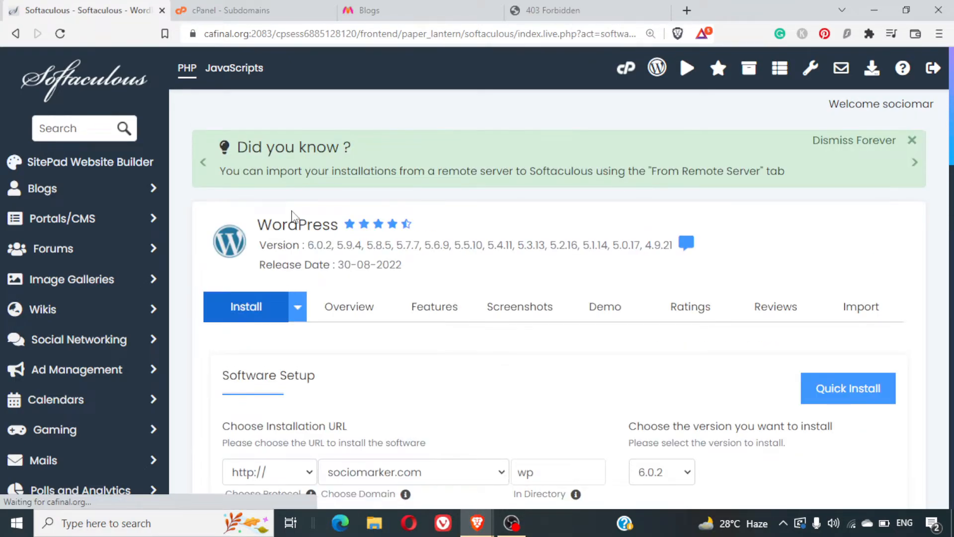
scroll(397, 223, down, 4)
scroll(398, 222, up, 1)
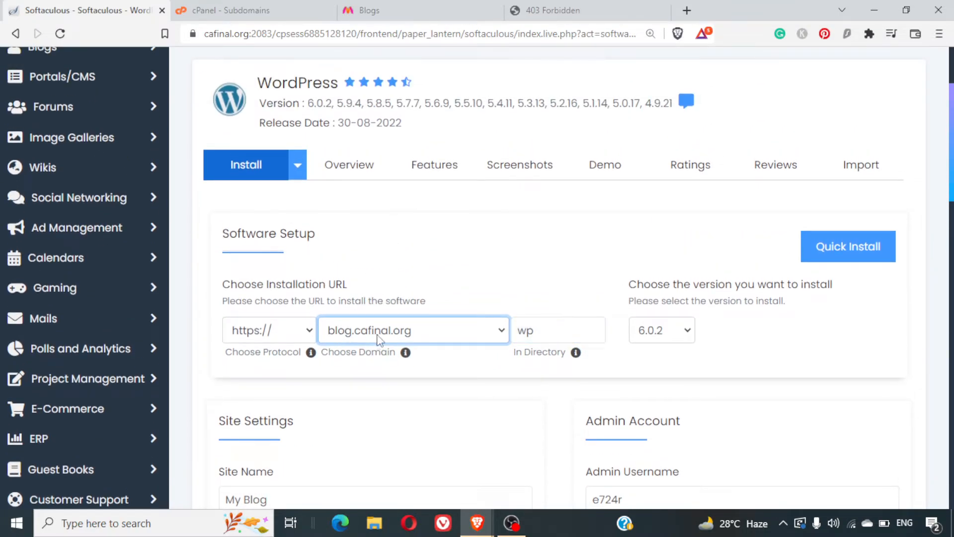
click(565, 328)
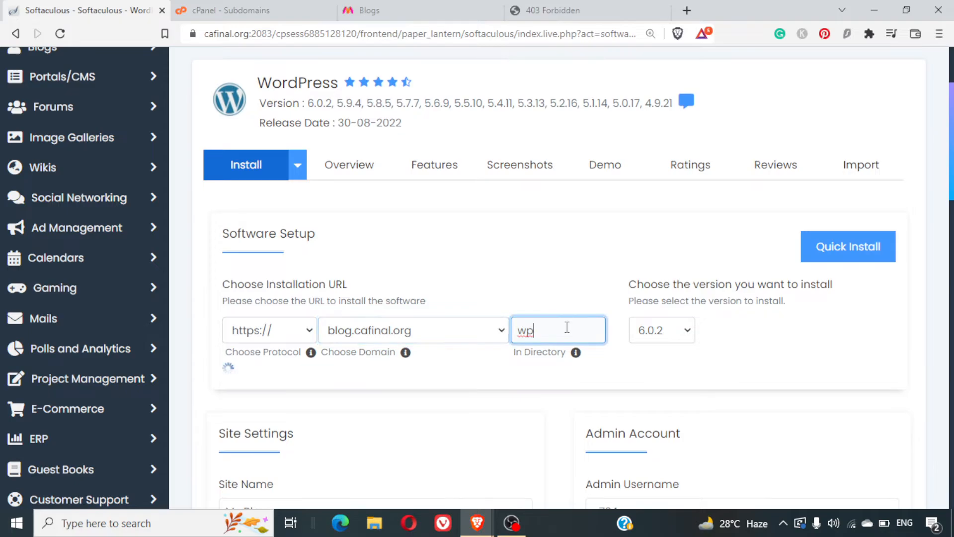
key(BackSpace)
key(BackSpace)
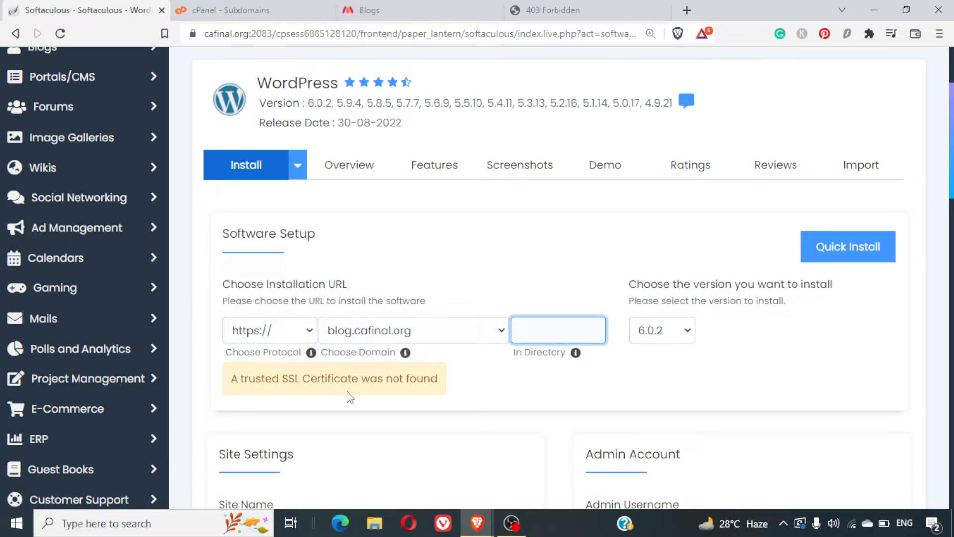
click(271, 341)
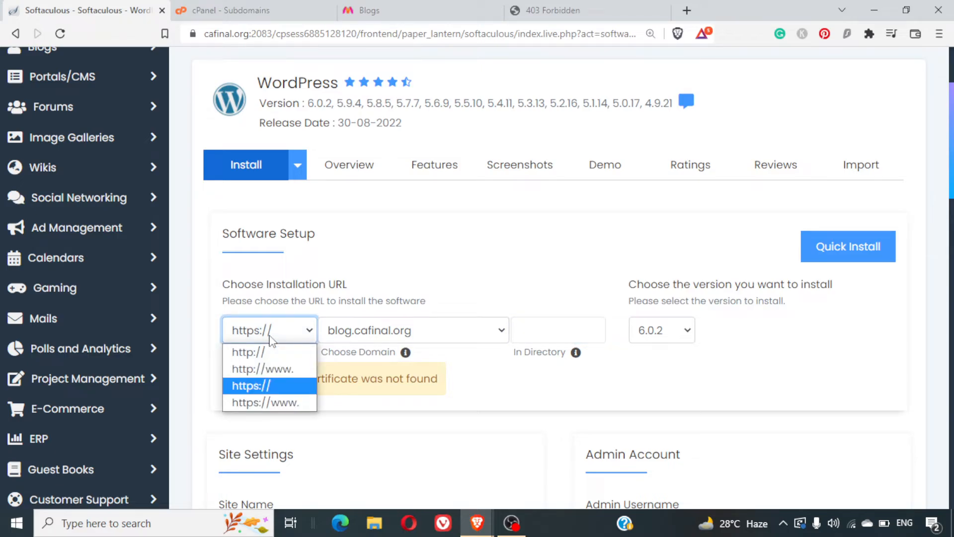
click(271, 341)
triple_click(350, 381)
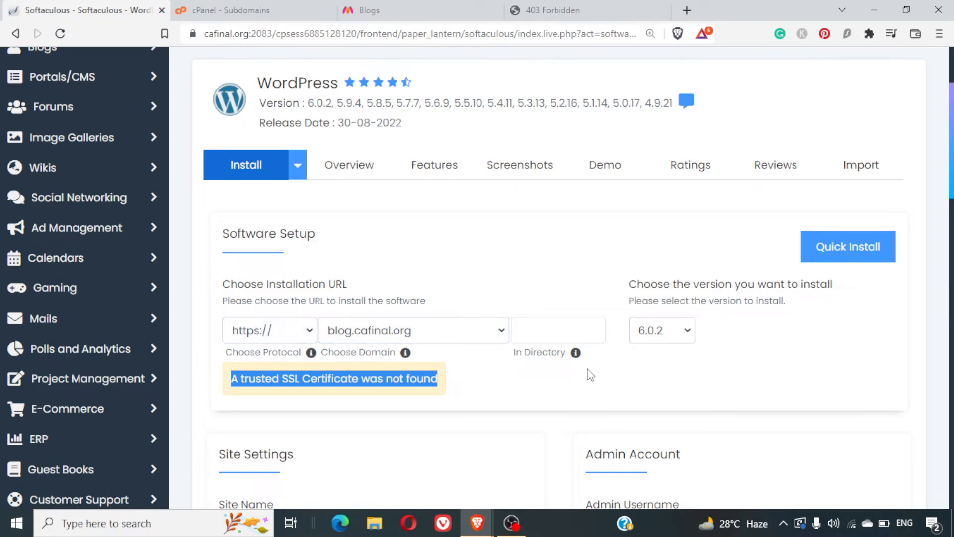
scroll(588, 375, down, 3)
scroll(588, 374, down, 4)
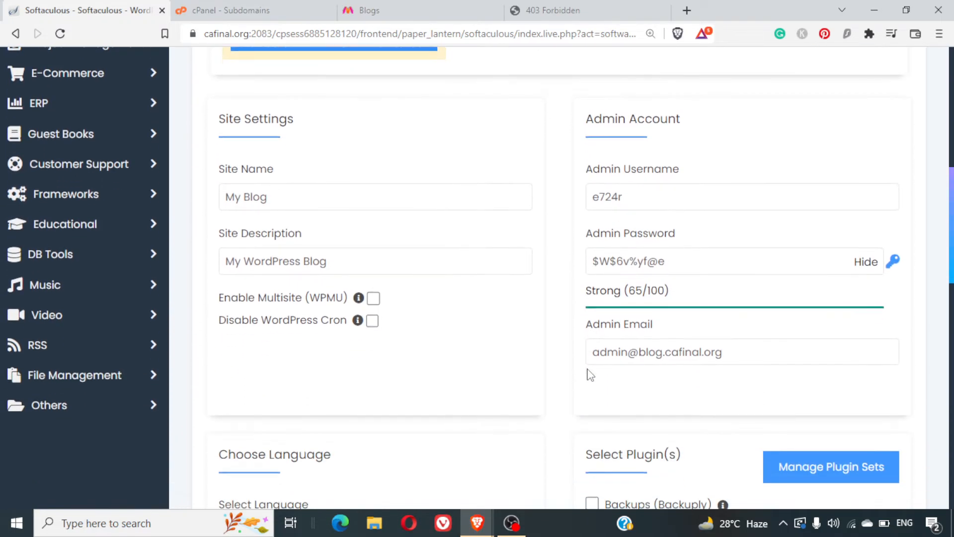
Step: Change the admin username to 'admin' and enter a new admin password
click(662, 194)
drag(662, 194, 581, 198)
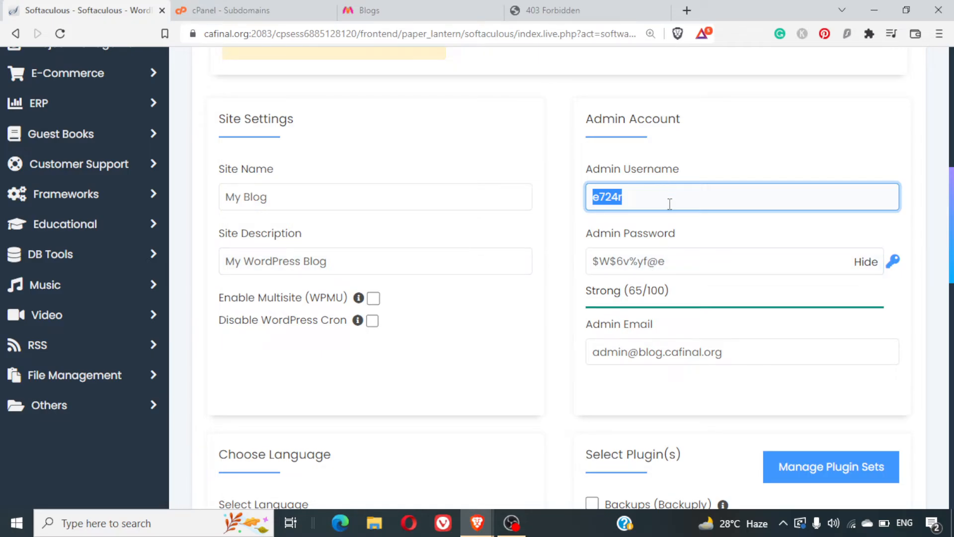
text(admin)
key(Tab)
text(admin)
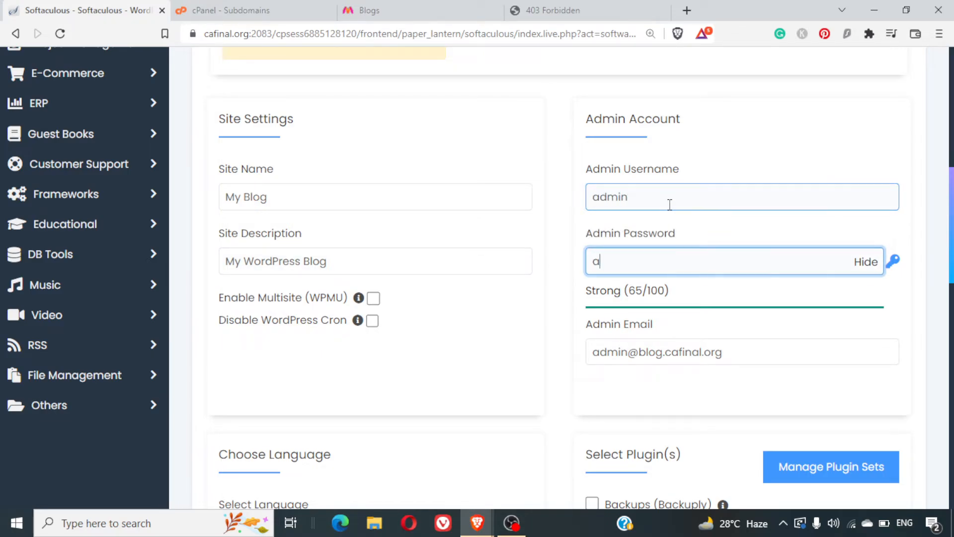
text(123!@#)
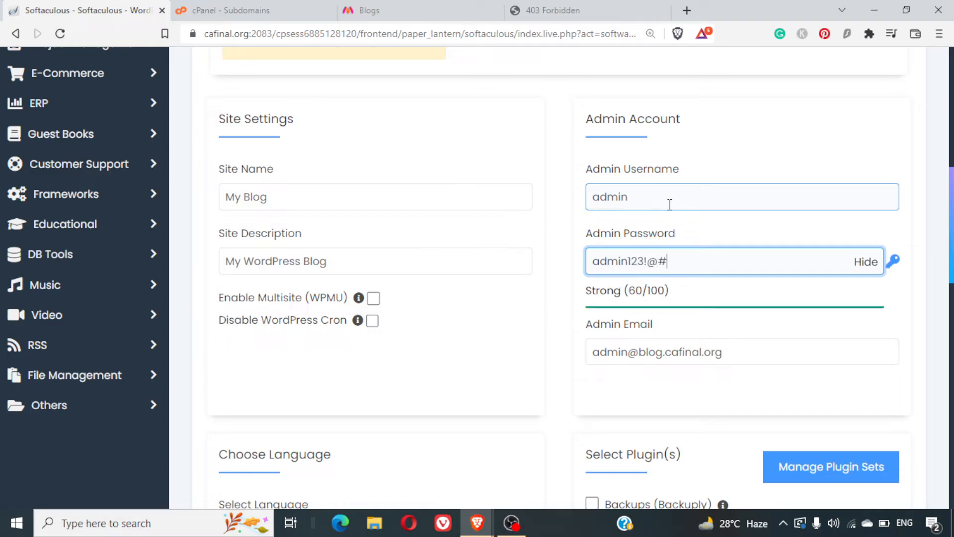
key(ctrl+a)
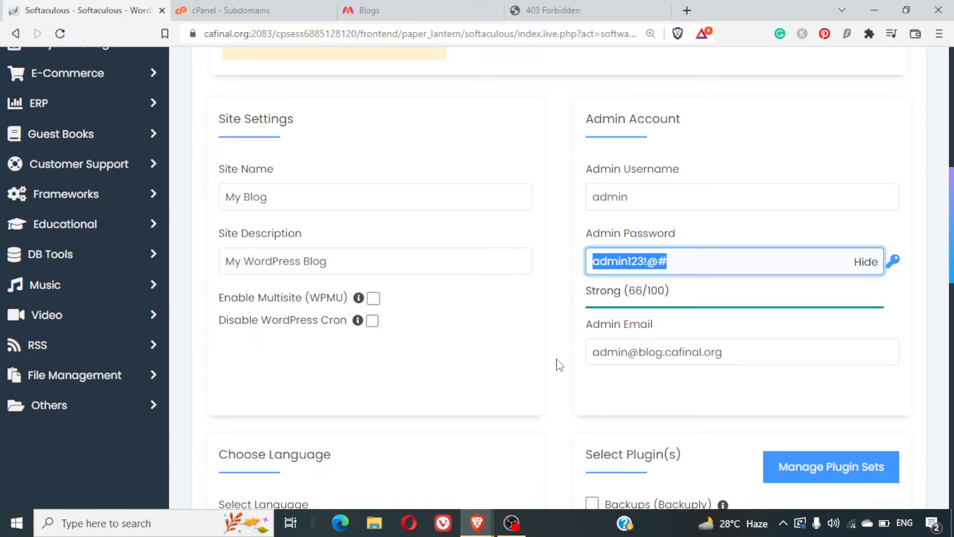
scroll(560, 366, down, 5)
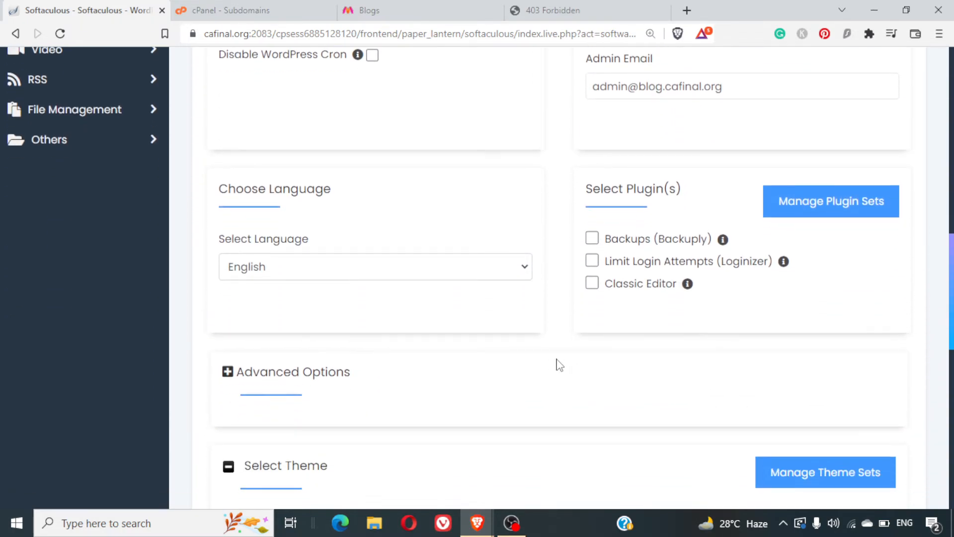
Step: Submit the WordPress install with the default language and theme
scroll(559, 366, down, 1)
scroll(559, 365, down, 9)
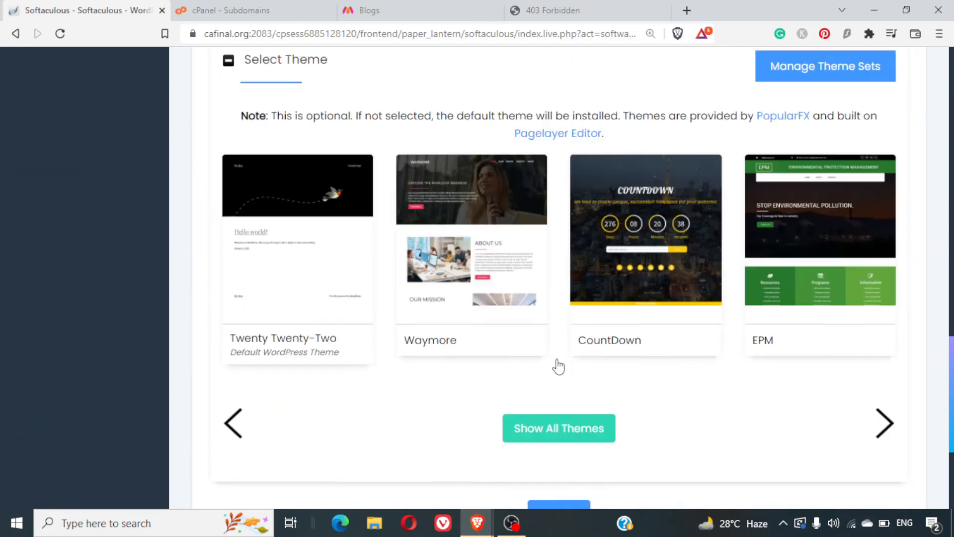
scroll(559, 365, up, 4)
scroll(654, 382, down, 2)
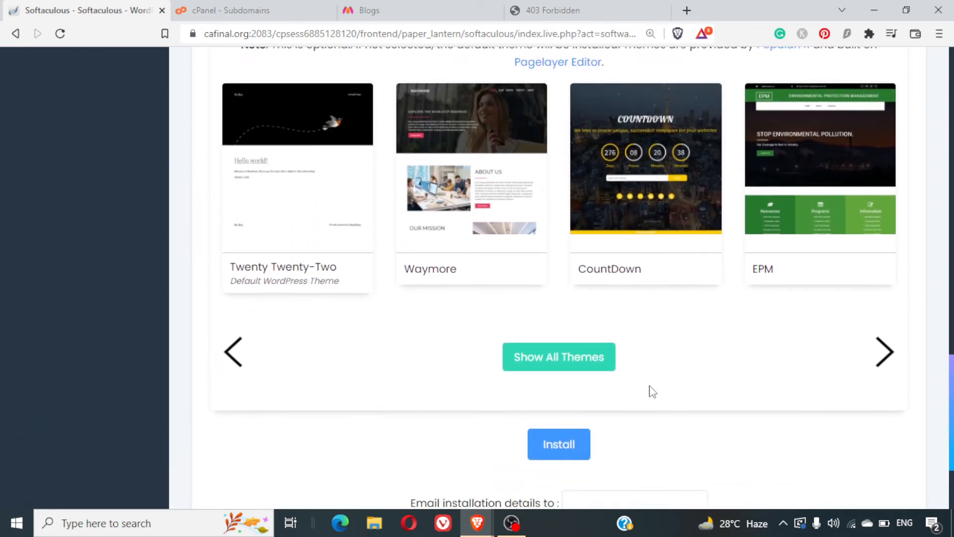
click(581, 408)
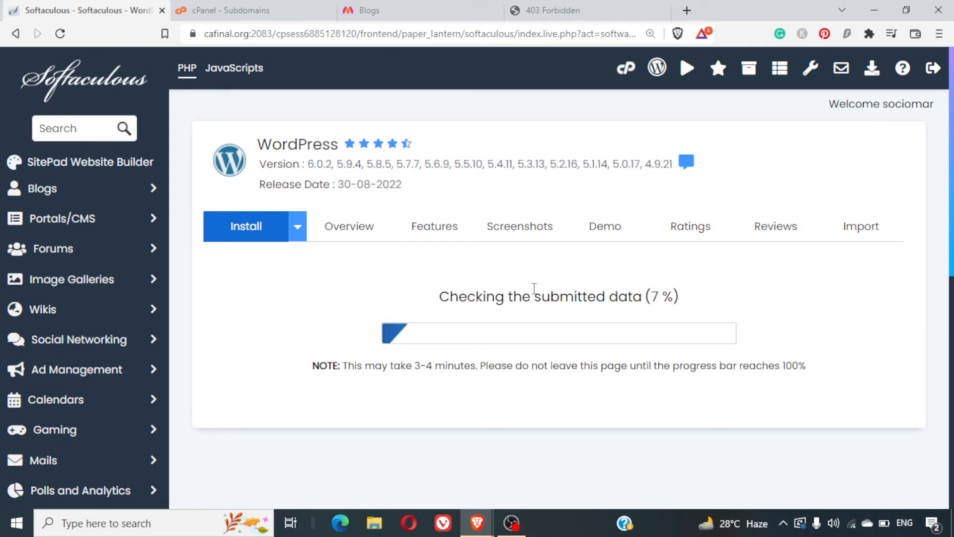
triple_click(534, 288)
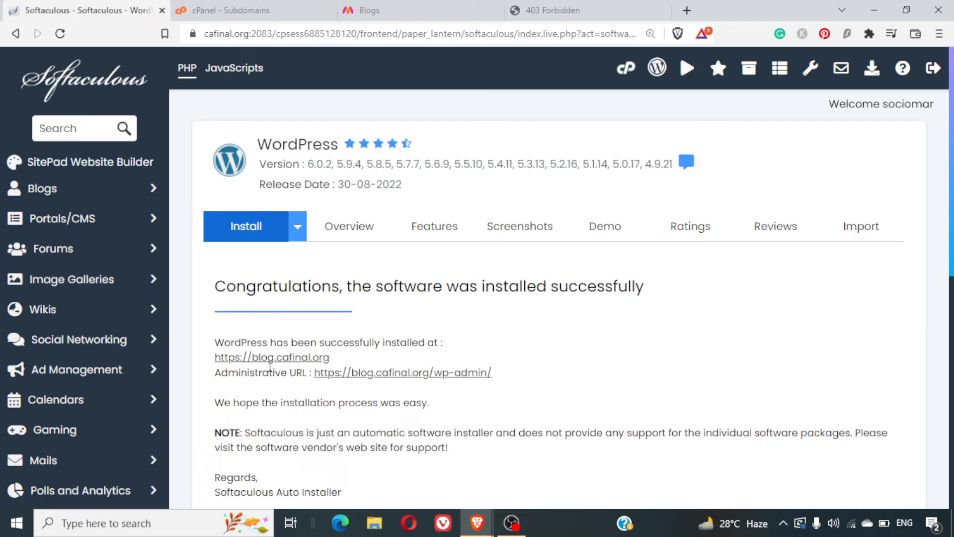
right_click(286, 358)
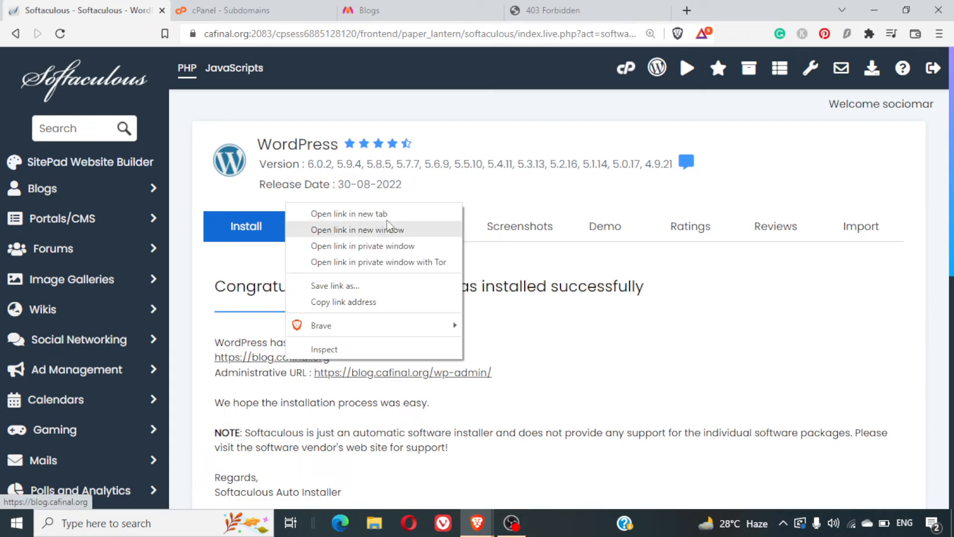
click(349, 214)
click(210, 7)
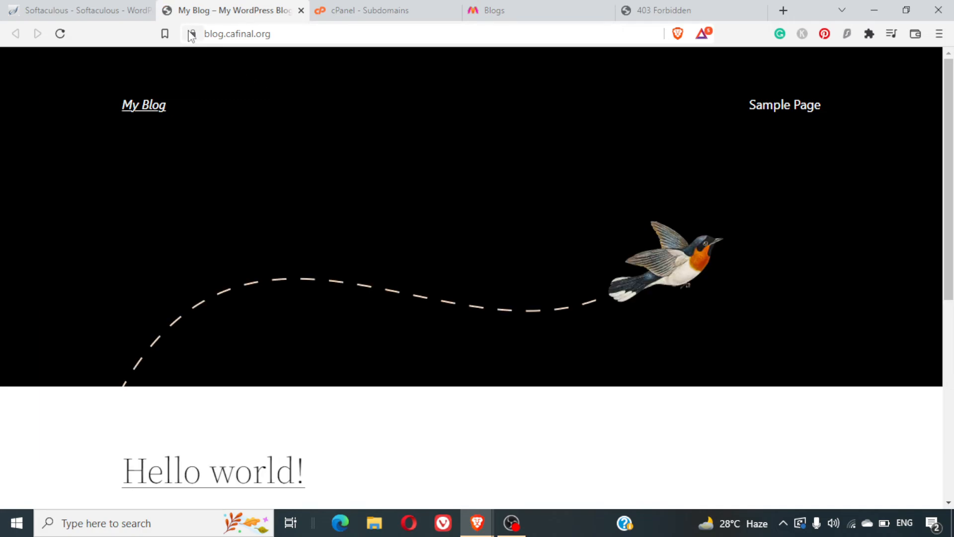
Step: Check the site's connection security info and scroll through the 'My Blog' front page
click(191, 35)
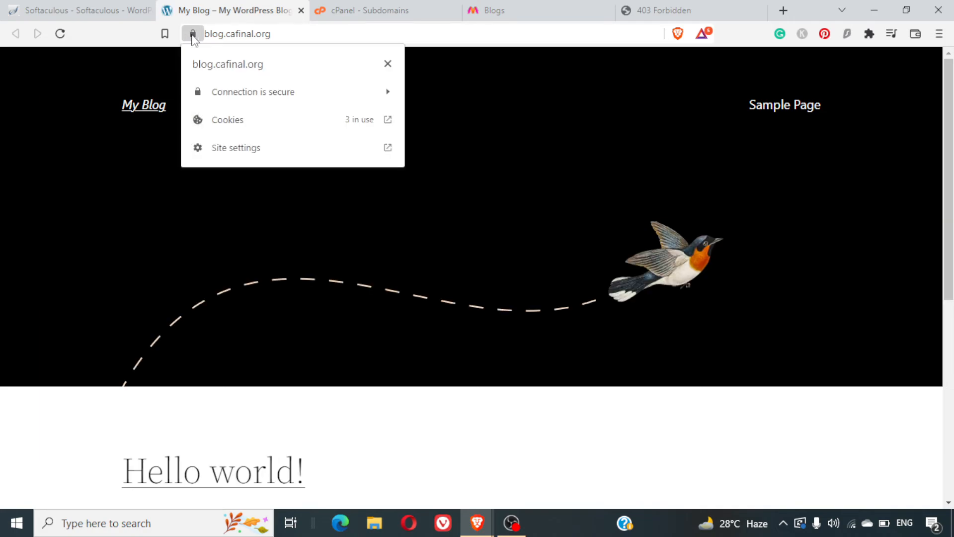
click(480, 314)
scroll(480, 314, down, 5)
scroll(480, 314, up, 5)
scroll(480, 314, down, 5)
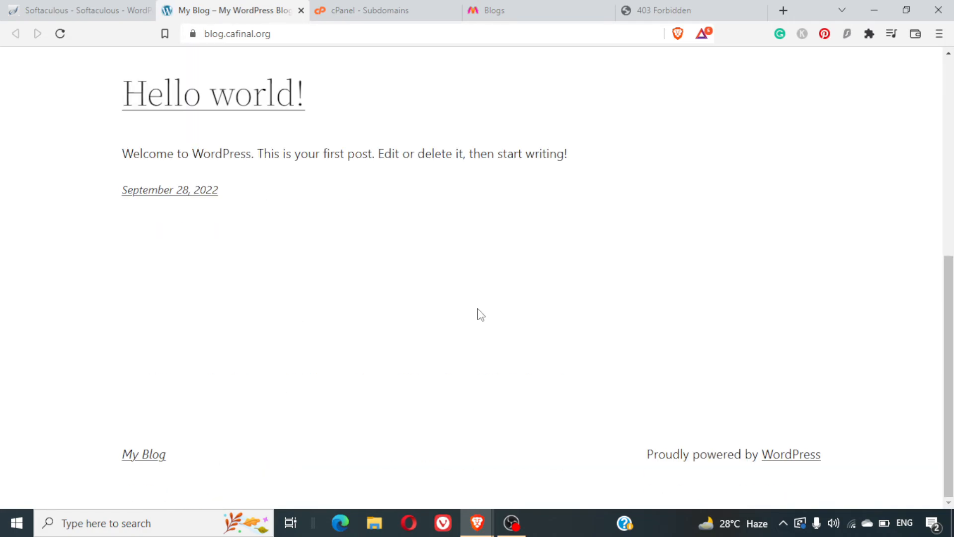
scroll(481, 314, up, 5)
click(355, 29)
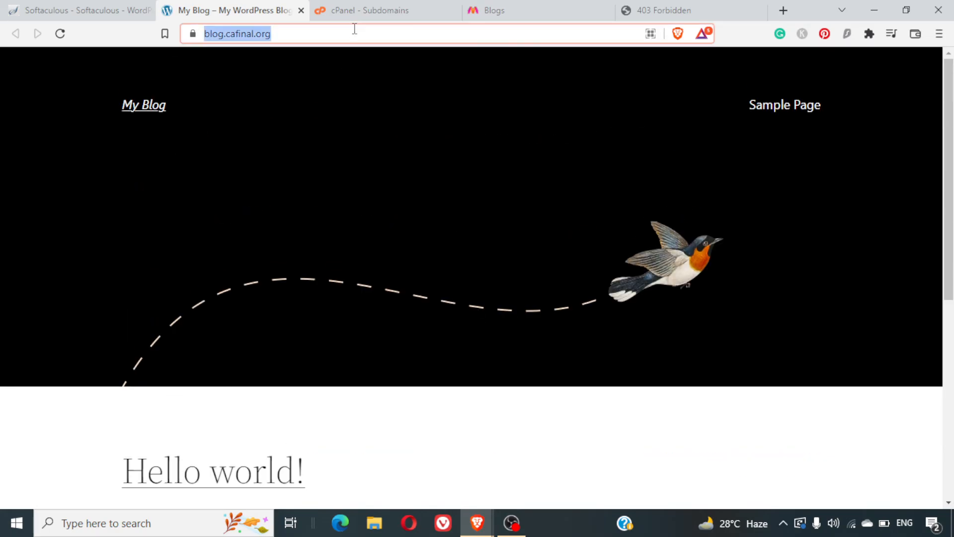
Step: Go to blog.cafinal.org/wp-admin to reach the WordPress login page
click(354, 29)
text(/wp-admin)
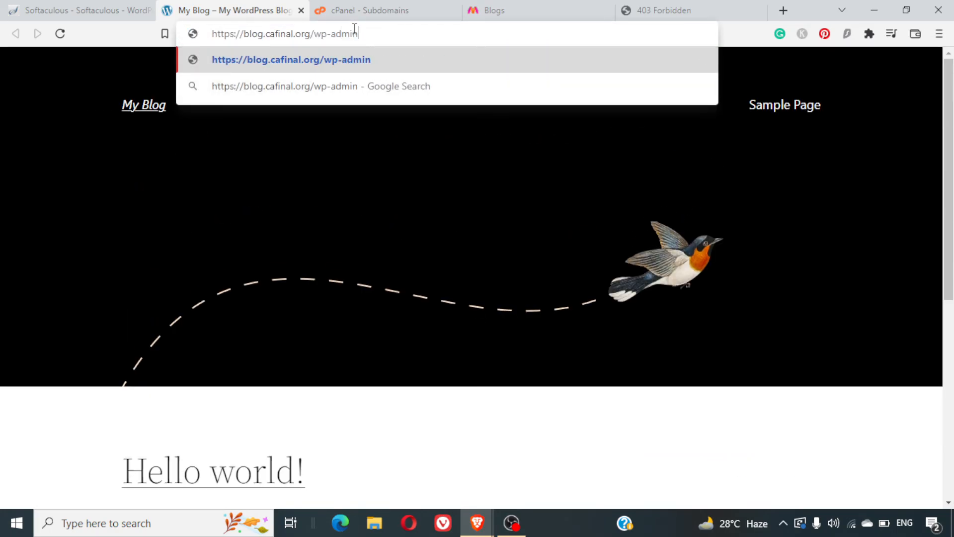
key(Return)
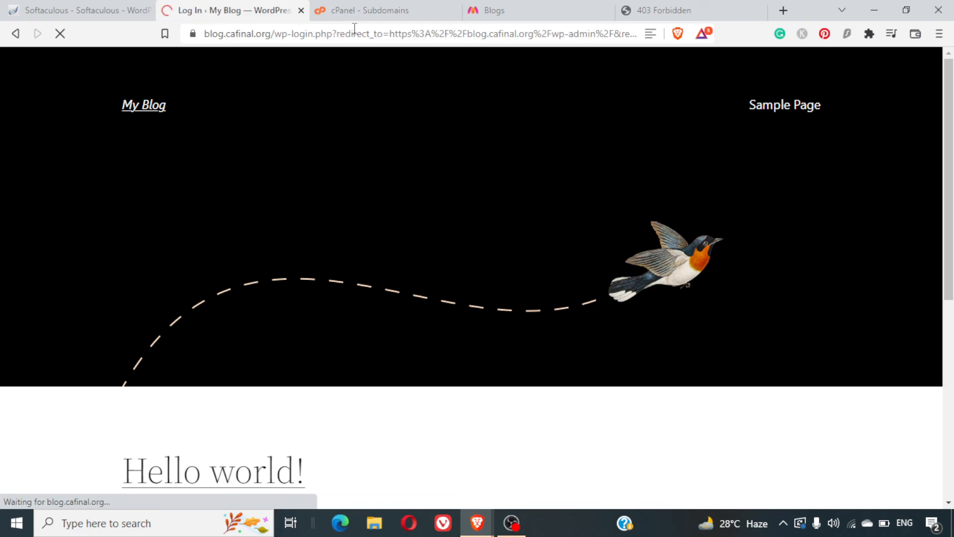
Step: Log in as admin with the pasted password and decline saving it in the browser
text(admin)
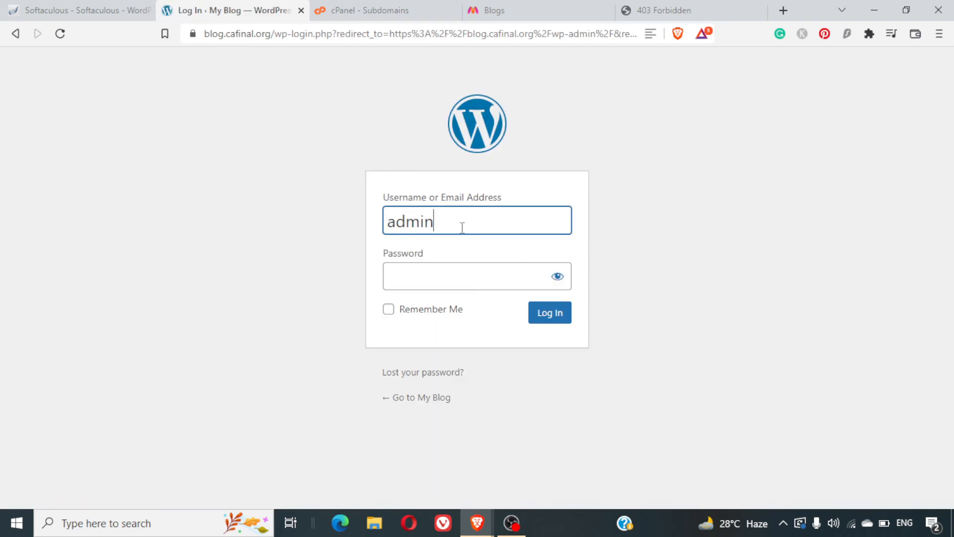
key(Tab)
key(ctrl+v)
click(557, 277)
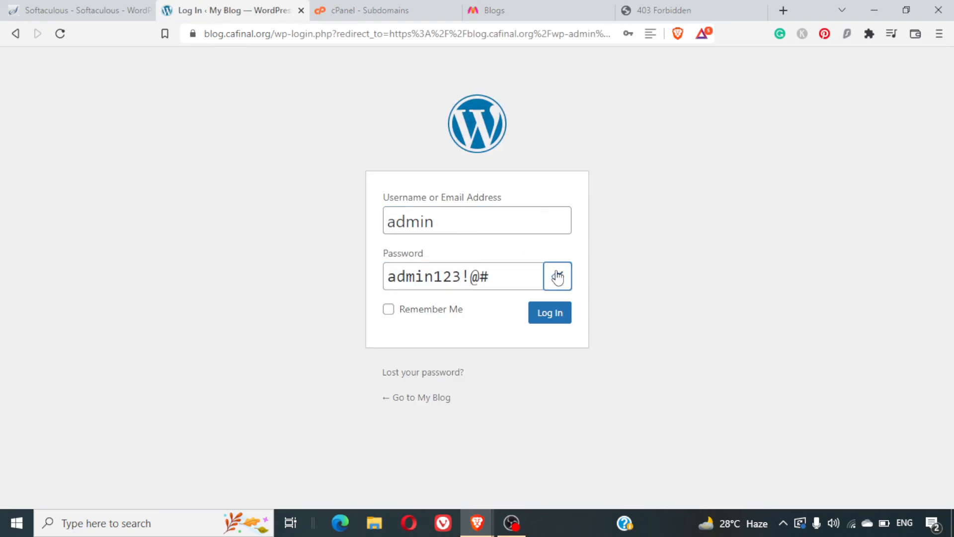
click(557, 276)
click(550, 315)
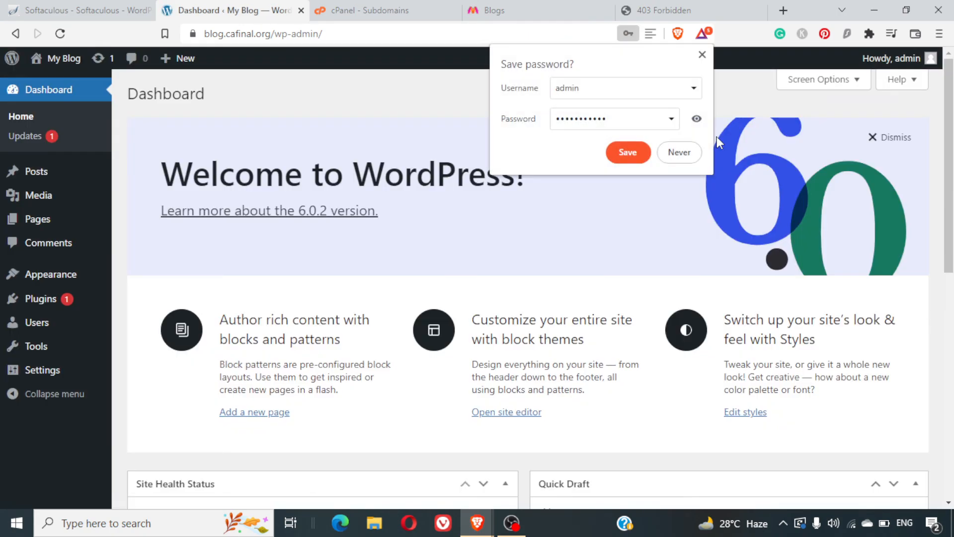
click(680, 152)
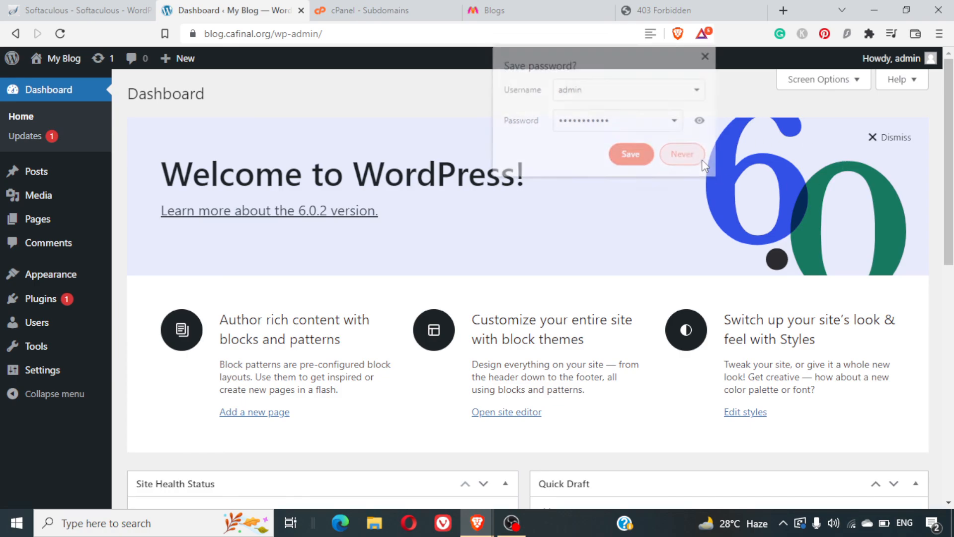